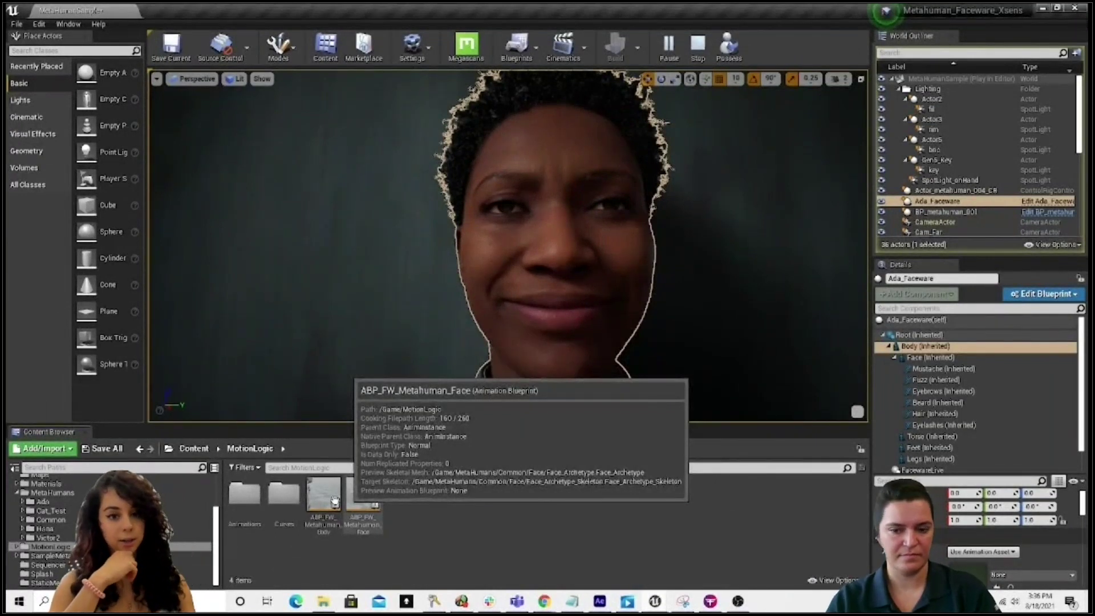
# - Open the Curves folder inside MotionLogic in the Content Browser
pyautogui.doubleClick(284, 494)
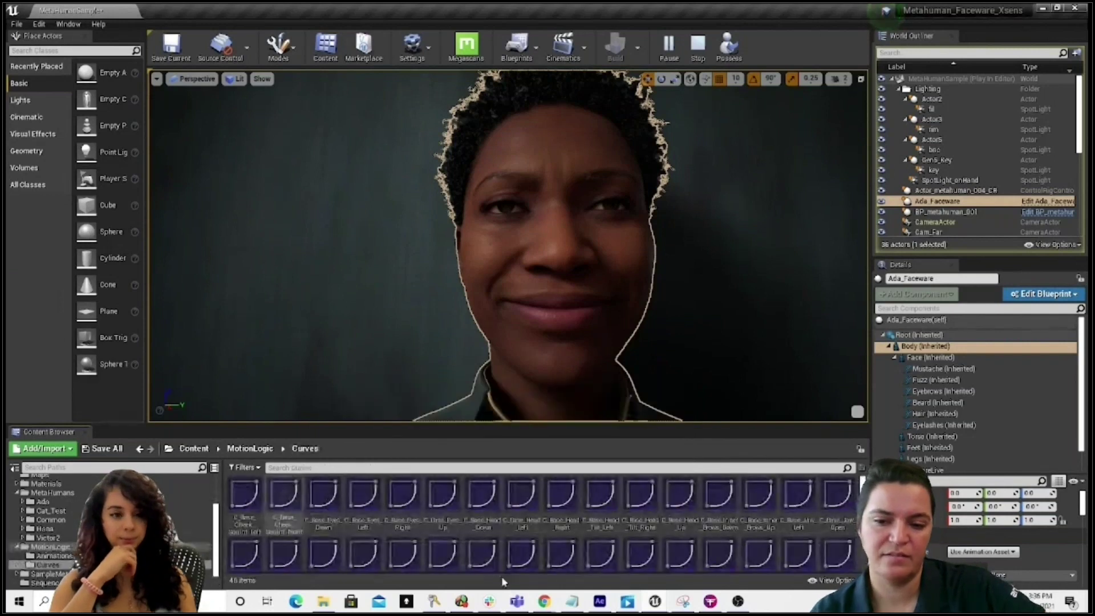
# - Open C_Base_Jaw_Open and add a middle key, dragging it to reshape the curve
pyautogui.doubleClick(837, 493)
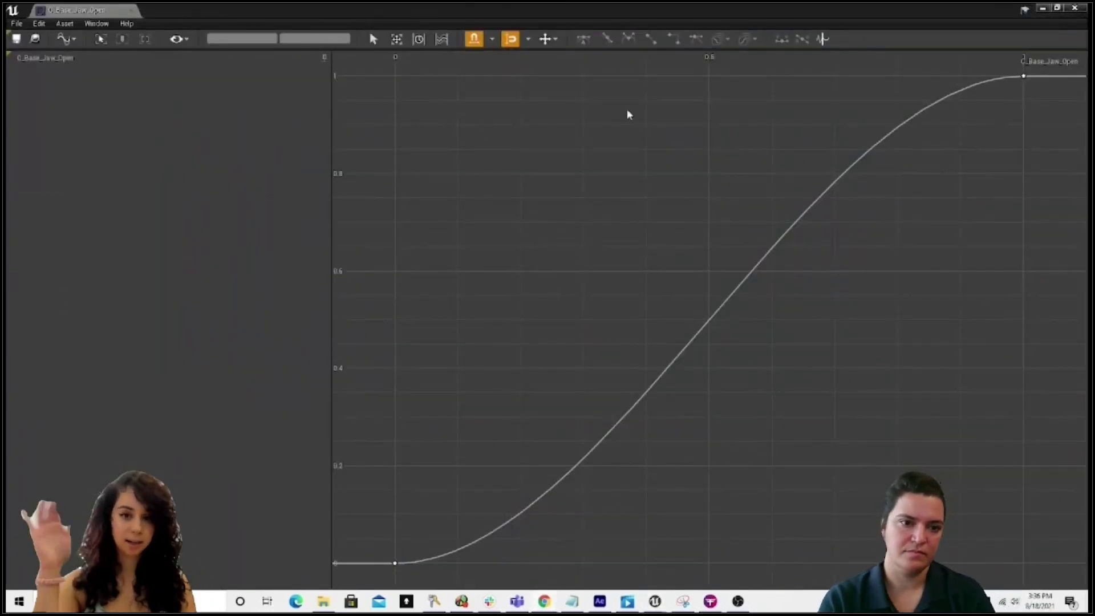
pyautogui.moveTo(384, 110); pyautogui.dragTo(823, 459)
pyautogui.moveTo(694, 478); pyautogui.dragTo(362, 61)
pyautogui.rightClick(759, 265)
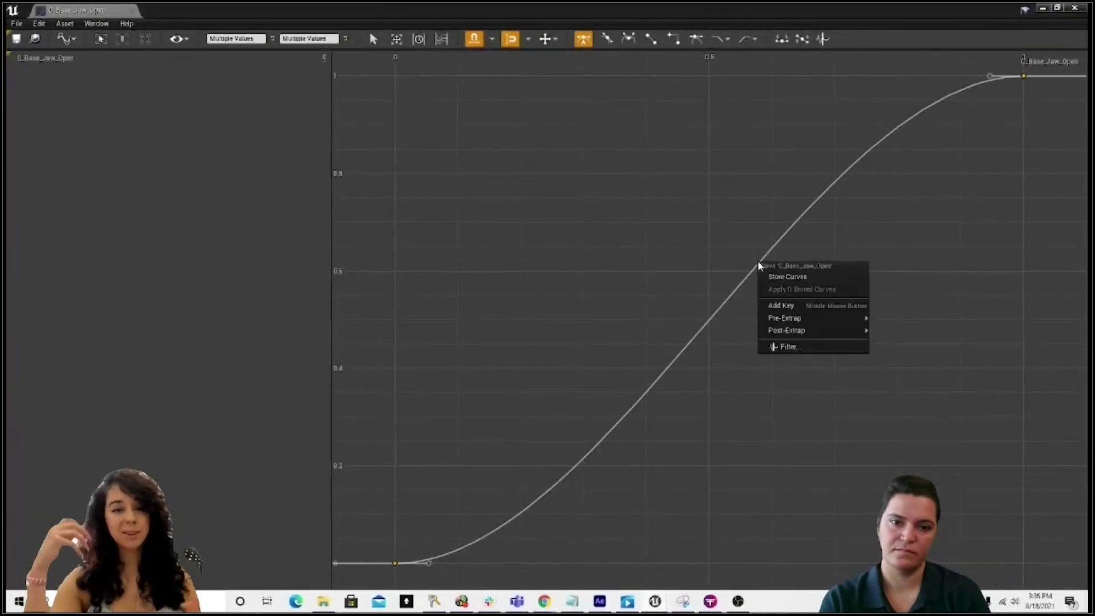
pyautogui.click(795, 307)
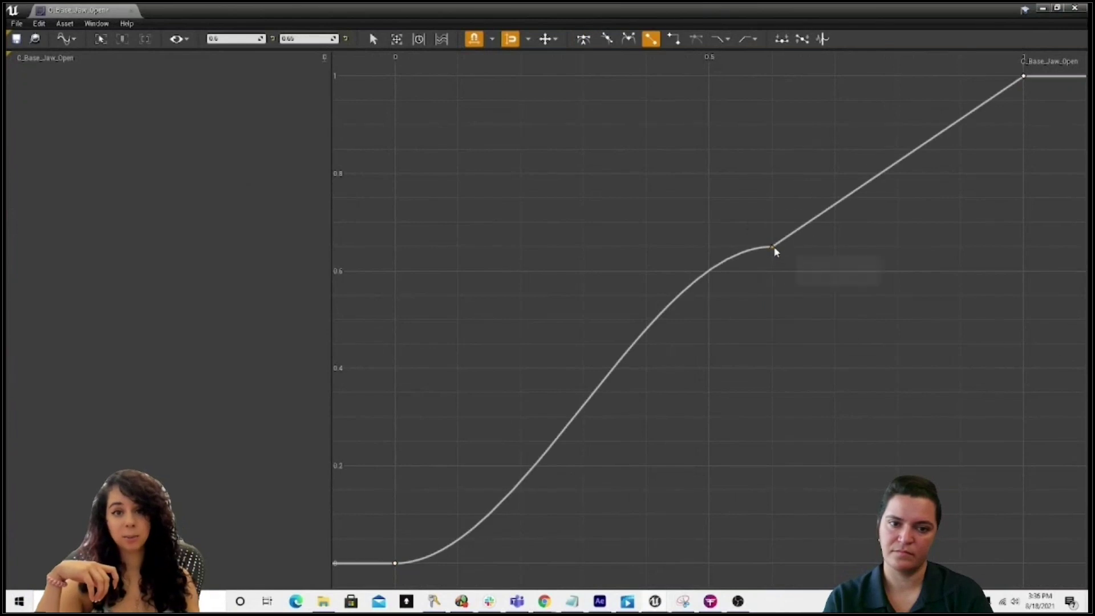
pyautogui.moveTo(774, 252)
pyautogui.mouseDown()
pyautogui.moveTo(657, 264)
pyautogui.moveTo(518, 204)
pyautogui.moveTo(774, 272)
pyautogui.mouseUp()
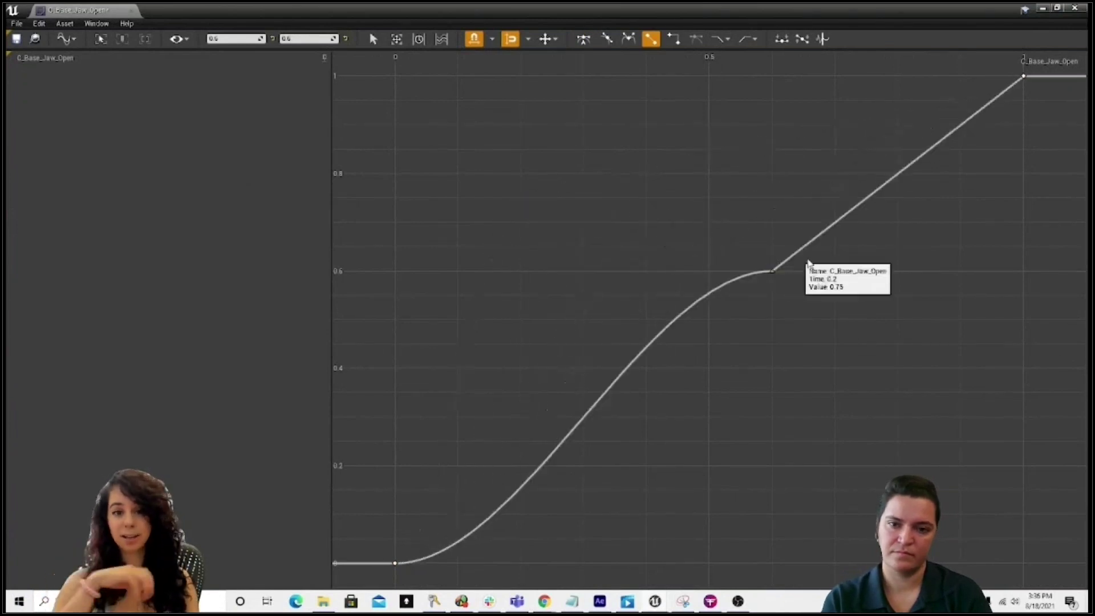
# - Undo the added key, then make both curve keys linear
pyautogui.hotkey('ctrl', 'z')
pyautogui.hotkey('ctrl', 'z')
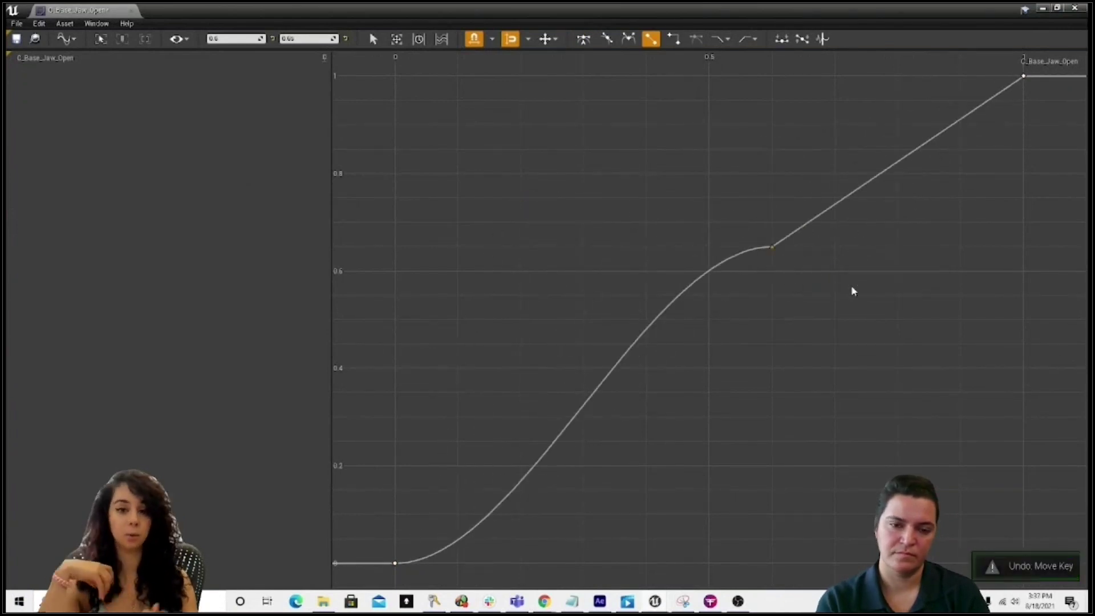
pyautogui.hotkey('ctrl', 'z')
pyautogui.moveTo(1085, 579); pyautogui.dragTo(393, 68)
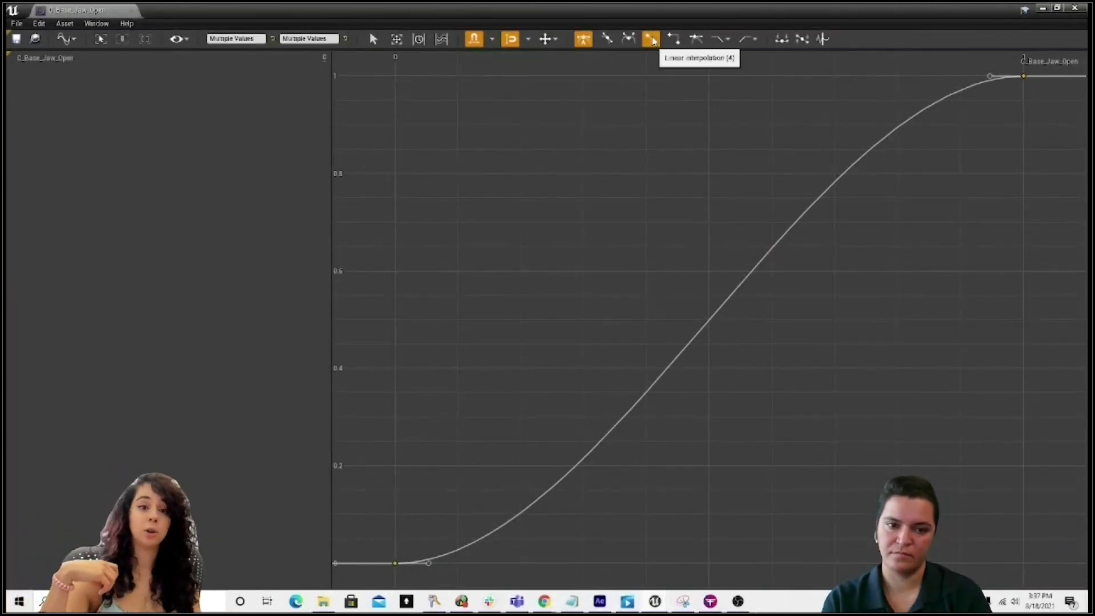
pyautogui.click(652, 39)
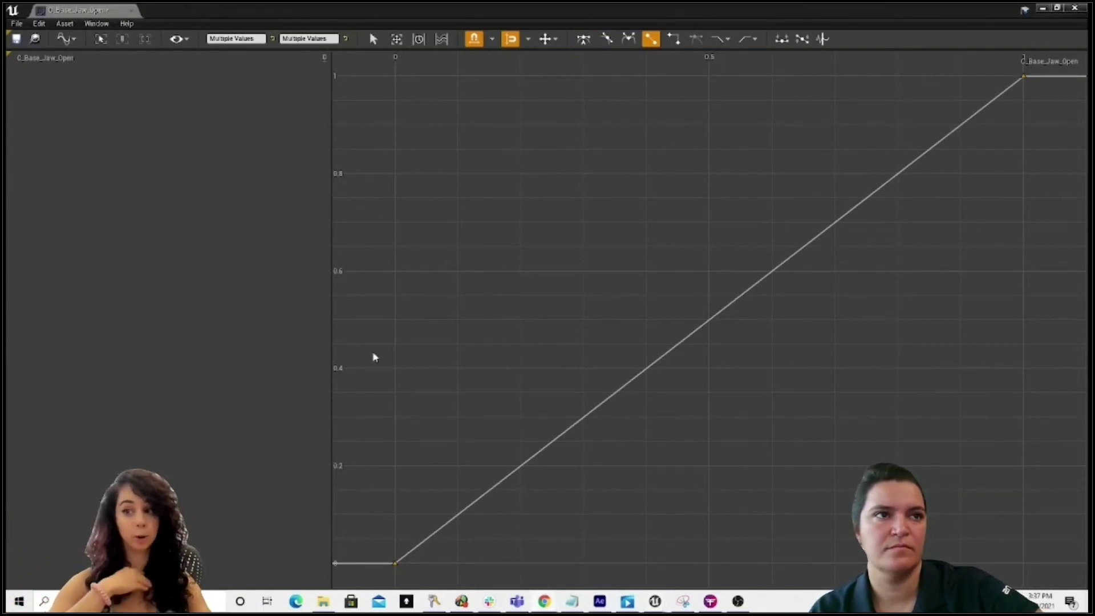
# - Revert the linear change and steepen the top key's tangent for a different ease
pyautogui.moveTo(691, 237); pyautogui.dragTo(817, 349)
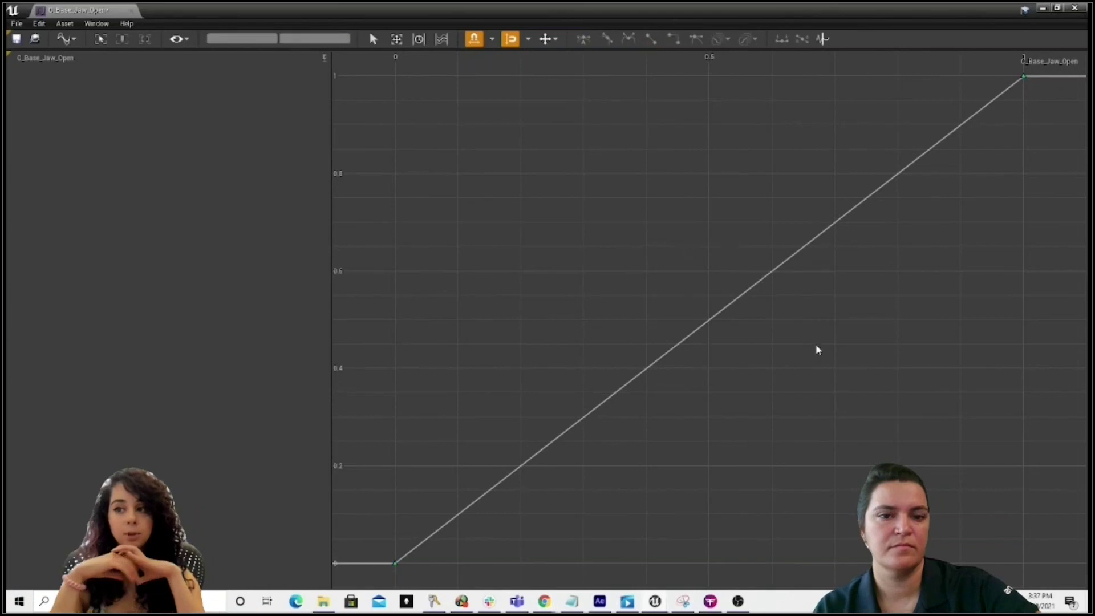
pyautogui.press('1')
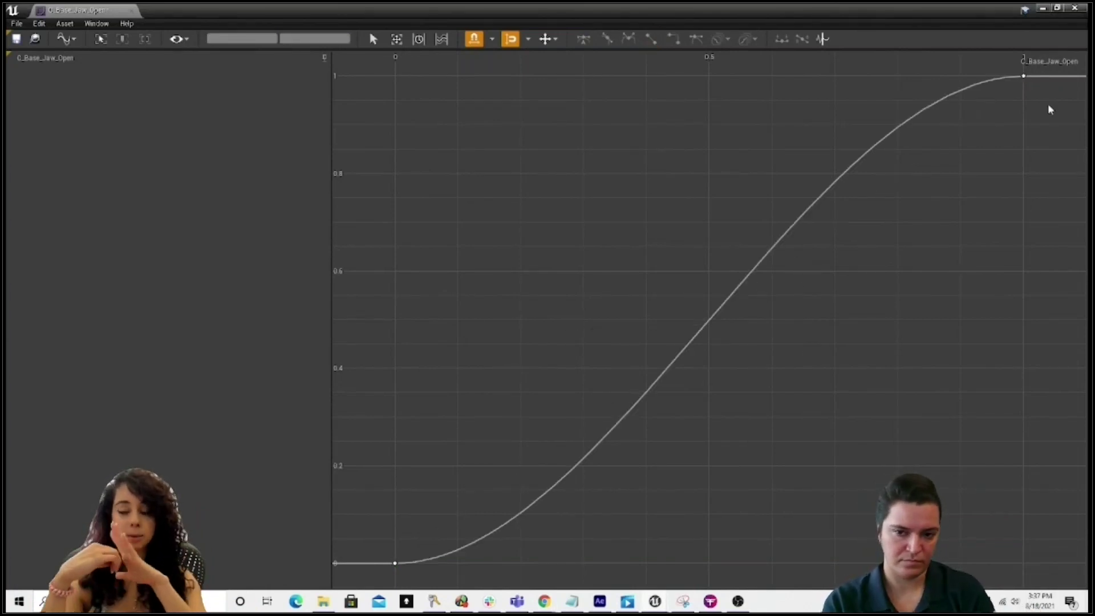
pyautogui.click(1023, 76)
pyautogui.moveTo(996, 76); pyautogui.dragTo(931, 42)
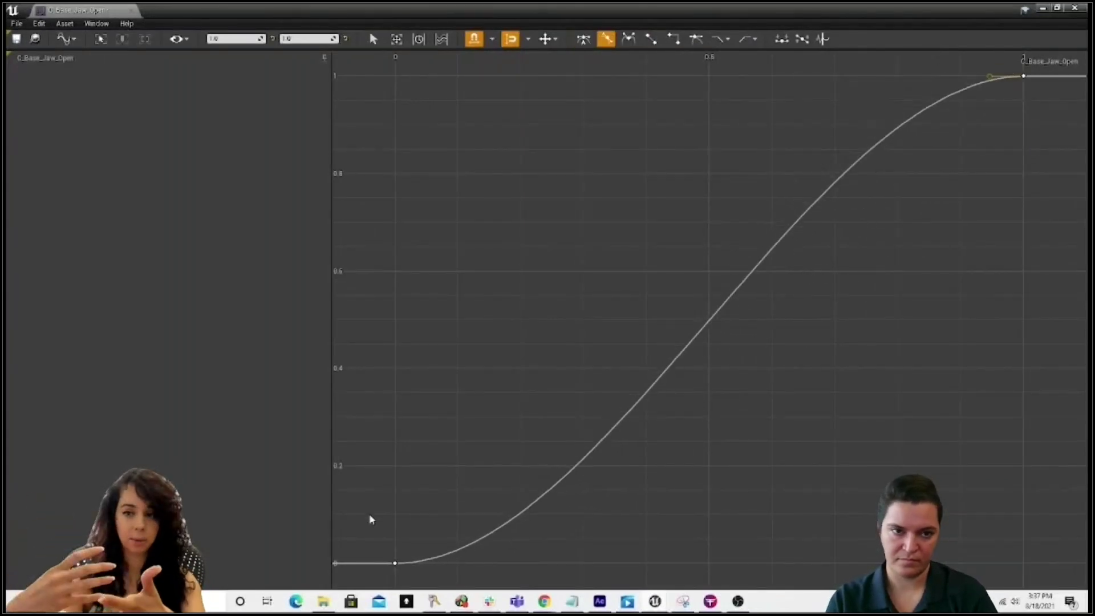
# - Try steepening the bottom key's tangent, then undo it to keep the flat bottom
pyautogui.click(395, 563)
pyautogui.moveTo(426, 564); pyautogui.dragTo(562, 395)
pyautogui.hotkey('ctrl', 'z')
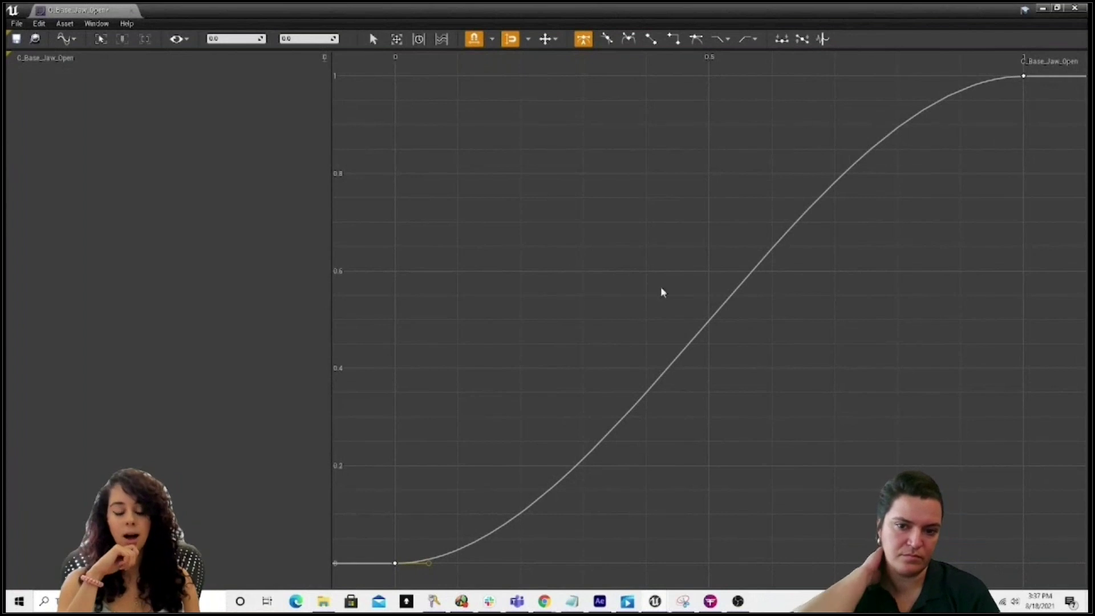
# - Change the tangent mode of the start and top keys, then shrink the curve editor over the level
pyautogui.click(628, 39)
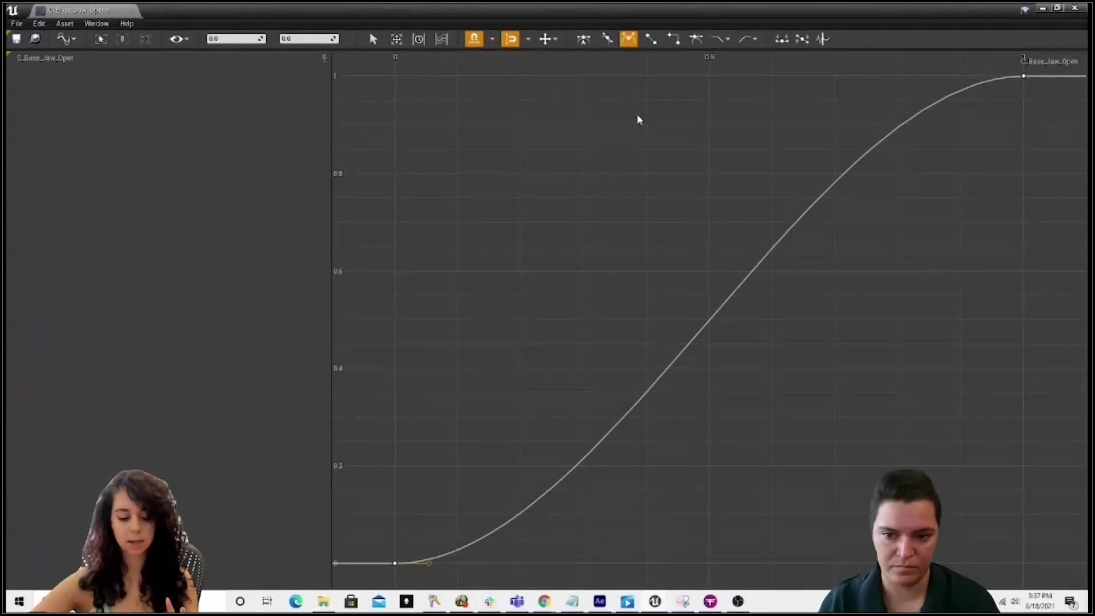
pyautogui.moveTo(387, 520)
pyautogui.mouseDown()
pyautogui.moveTo(414, 567)
pyautogui.moveTo(398, 562)
pyautogui.moveTo(401, 389)
pyautogui.moveTo(395, 515)
pyautogui.mouseUp()
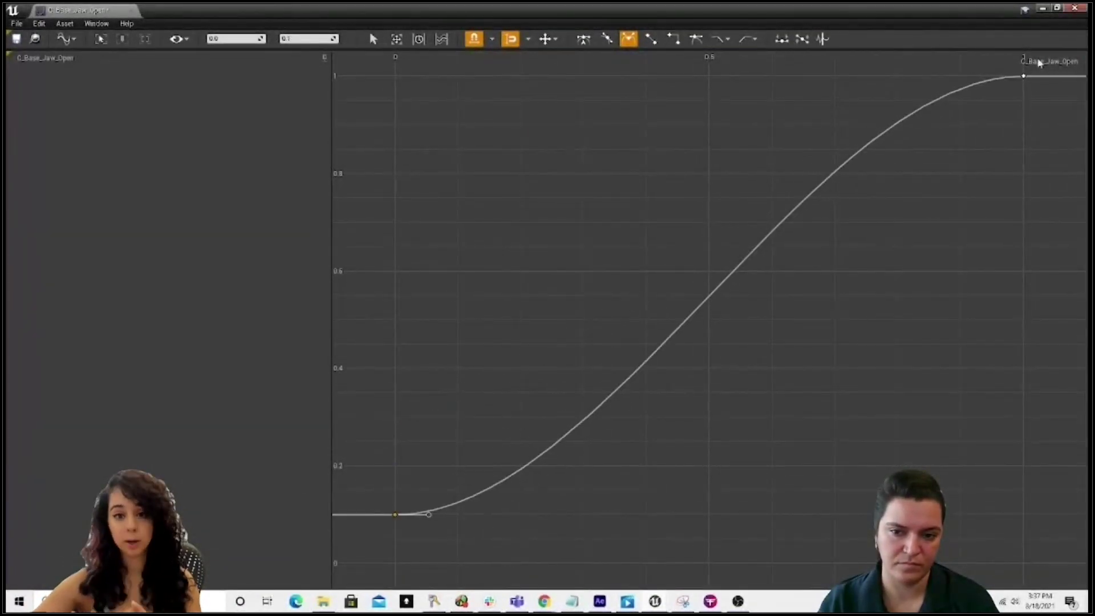
pyautogui.moveTo(1039, 63)
pyautogui.mouseDown()
pyautogui.moveTo(986, 145)
pyautogui.moveTo(1023, 417)
pyautogui.moveTo(1023, 76)
pyautogui.mouseUp()
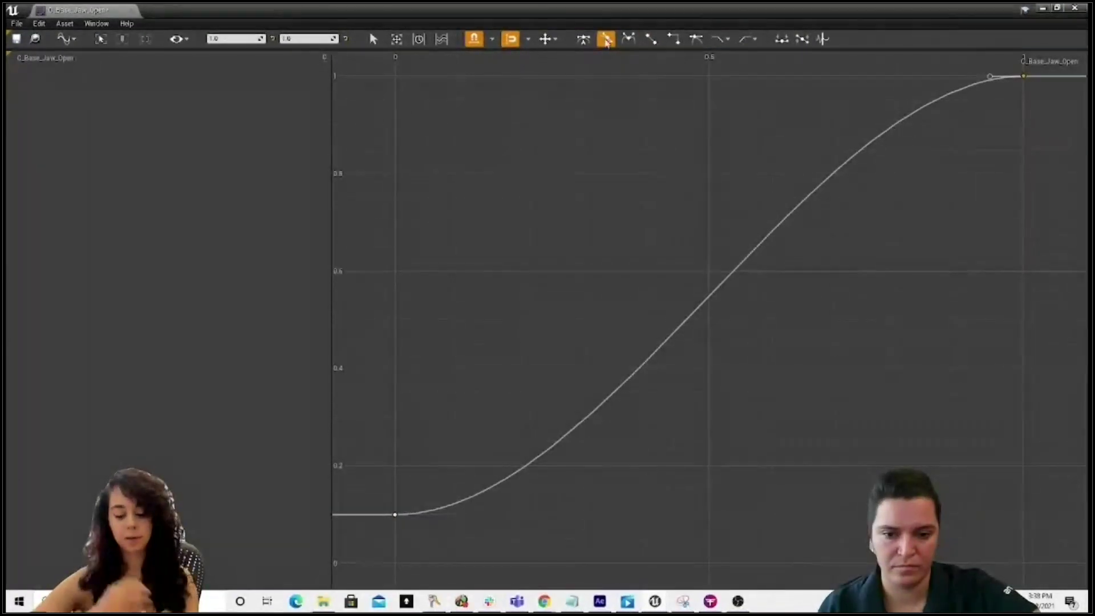
pyautogui.click(628, 39)
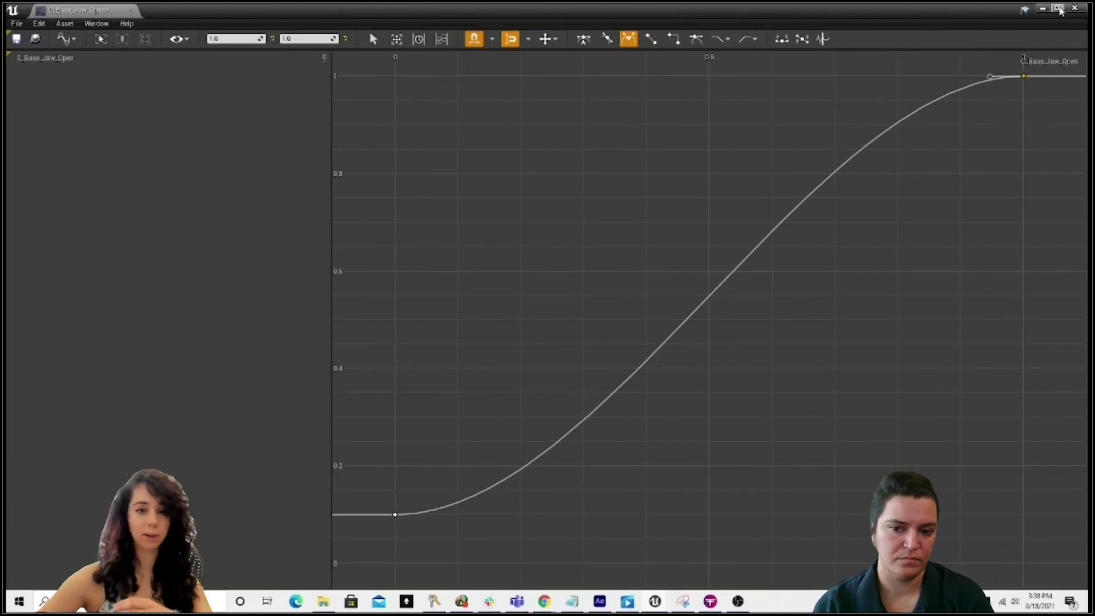
pyautogui.click(1057, 8)
pyautogui.moveTo(593, 124); pyautogui.dragTo(757, 158)
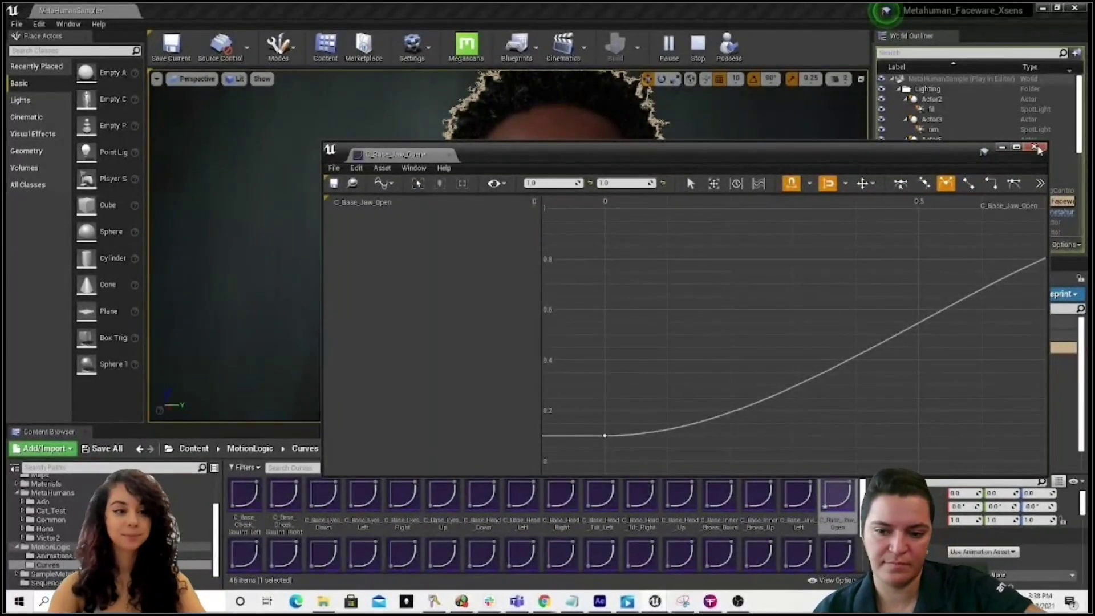
# - Close the jaw curve editor and search the Content Browser for 'ABP'
pyautogui.click(1034, 147)
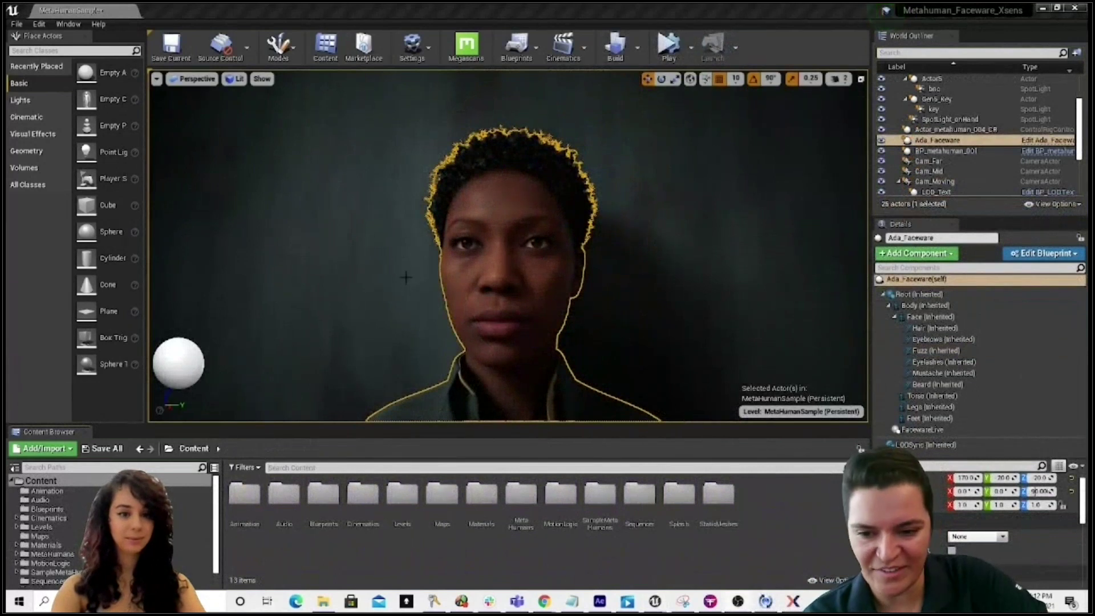
pyautogui.click(296, 467)
pyautogui.write('ABP')
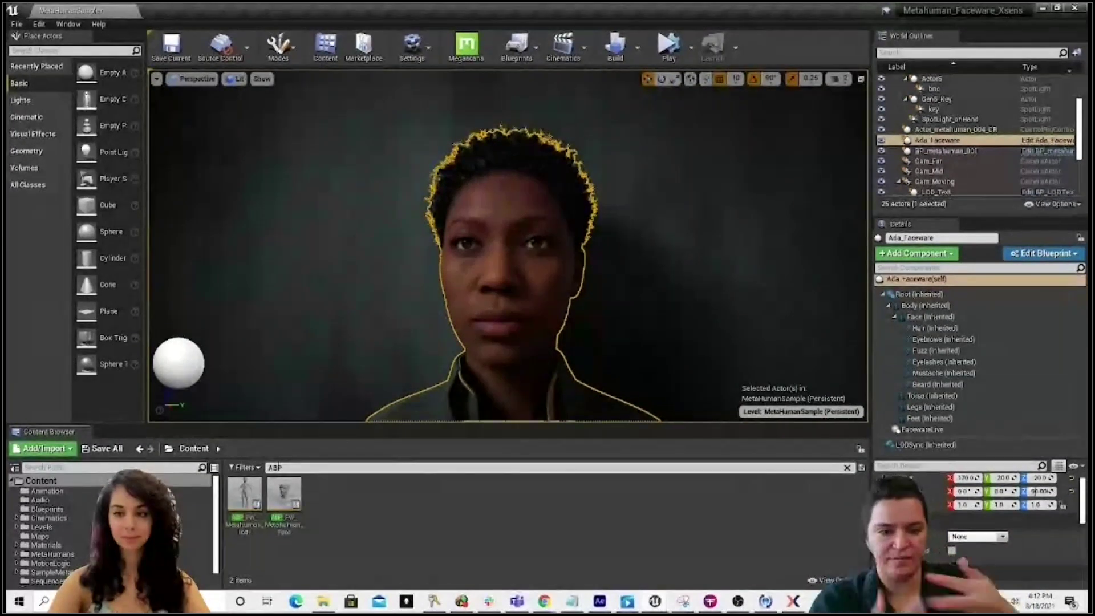
# - In ABP_FW_MetaHuman_Body, disconnect the last Apply Additive from Output Pose and add a Live Link Pose node
pyautogui.doubleClick(244, 494)
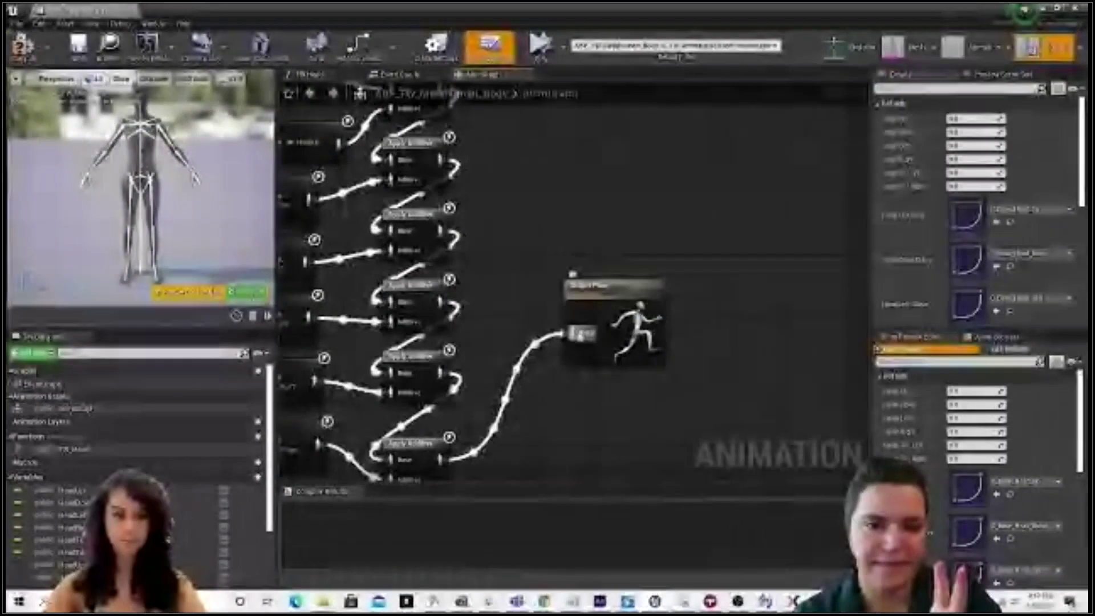
pyautogui.keyDown('alt'); pyautogui.click(456, 456); pyautogui.keyUp('alt')
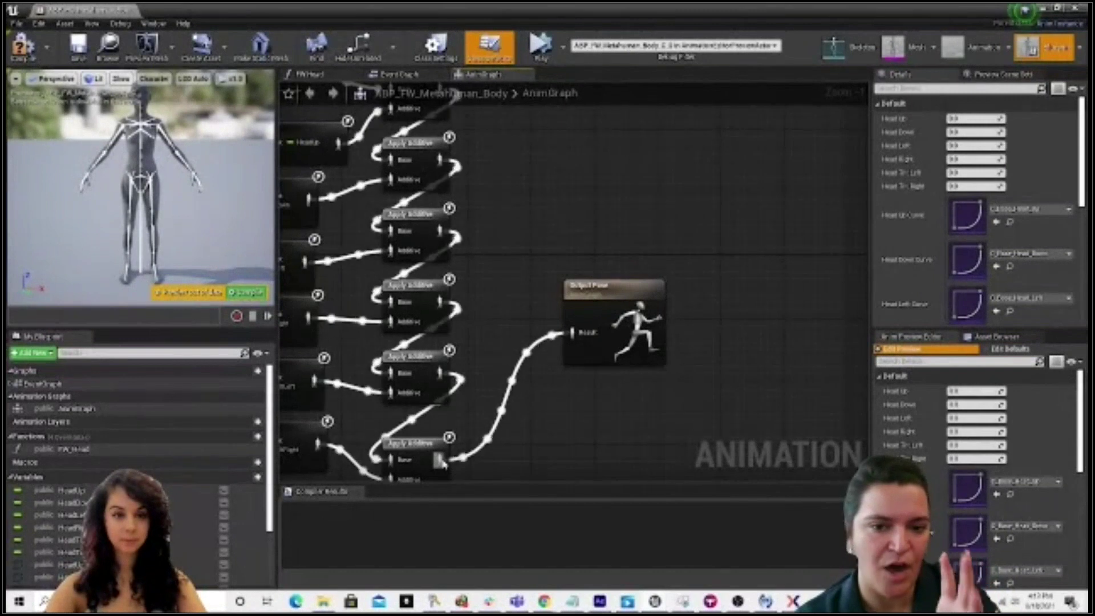
pyautogui.click(609, 281)
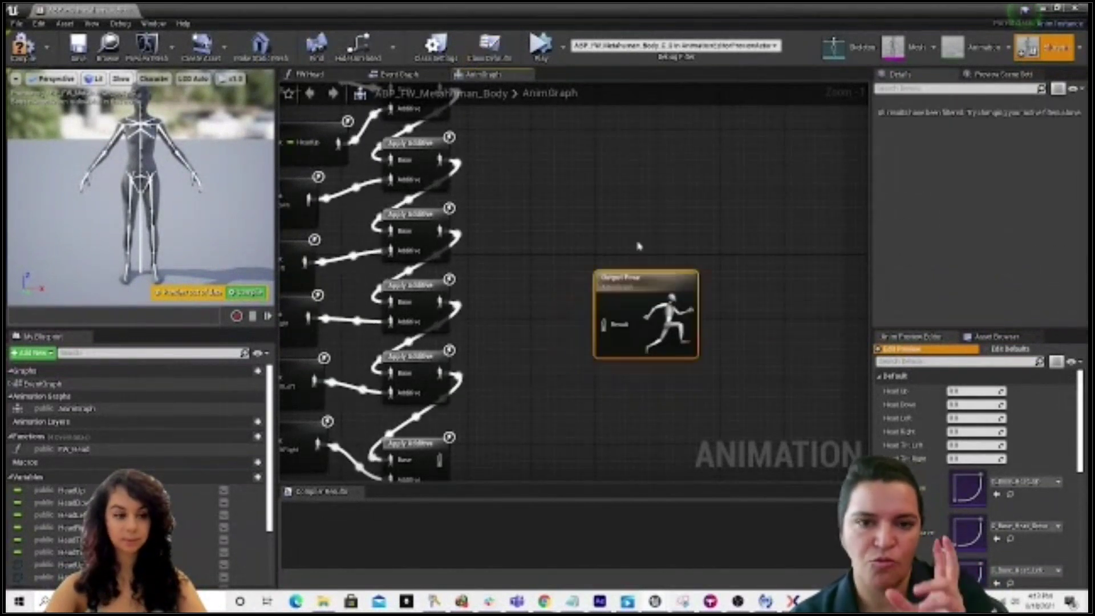
pyautogui.rightClick(595, 195)
pyautogui.write('live')
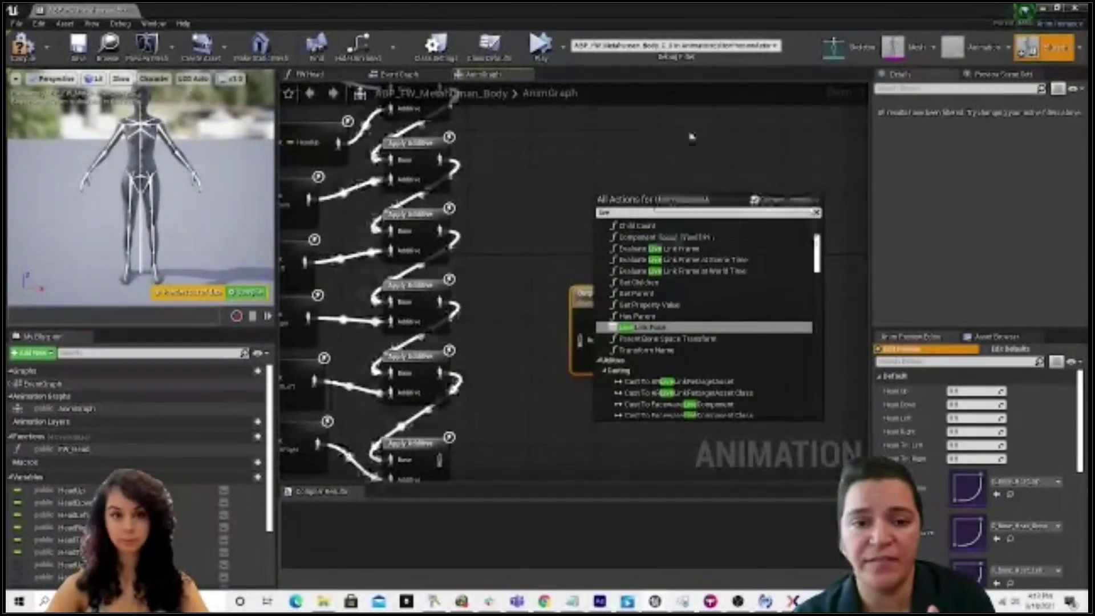
pyautogui.click(676, 328)
pyautogui.moveTo(622, 197); pyautogui.dragTo(537, 206)
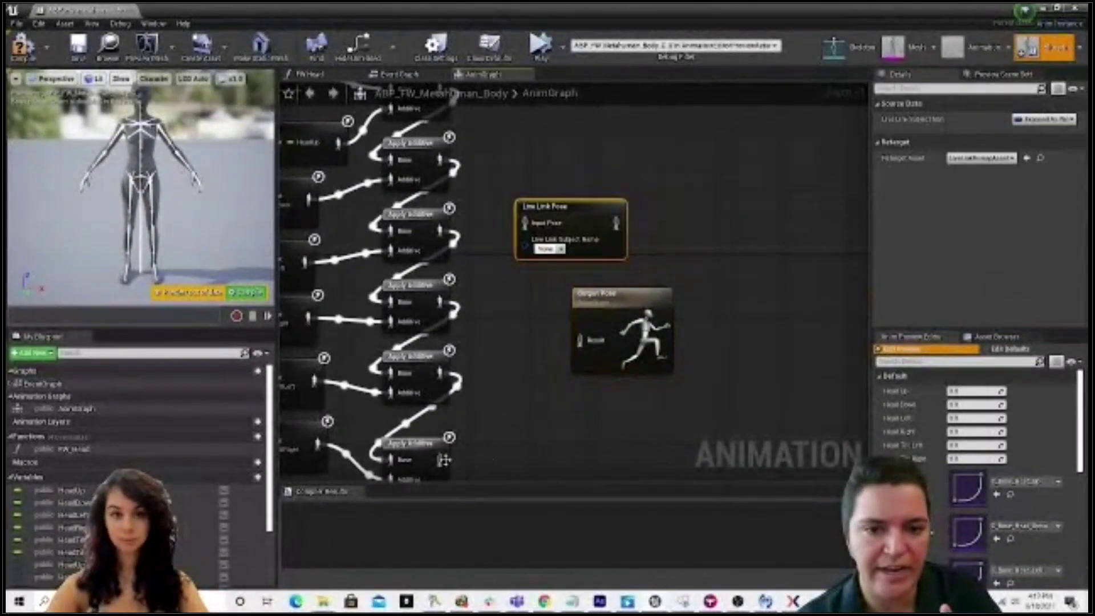
# - Wire Live Link Pose between Apply Additive and Output Pose, set its subject and retarget asset, and compile
pyautogui.moveTo(451, 458); pyautogui.dragTo(525, 224)
pyautogui.click(547, 249)
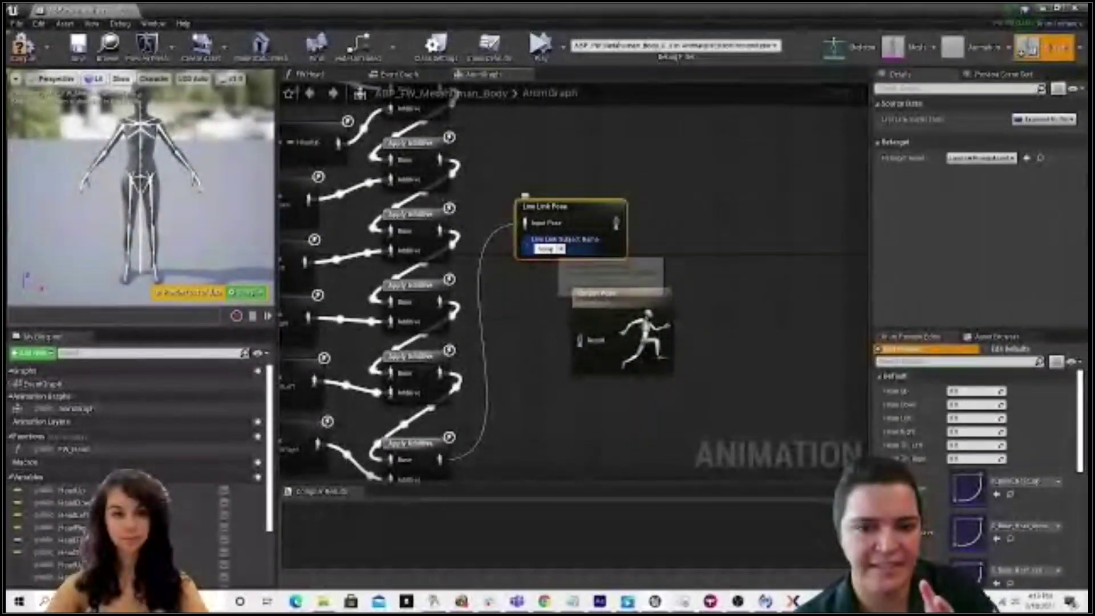
pyautogui.click(604, 284)
pyautogui.moveTo(617, 222); pyautogui.dragTo(584, 341)
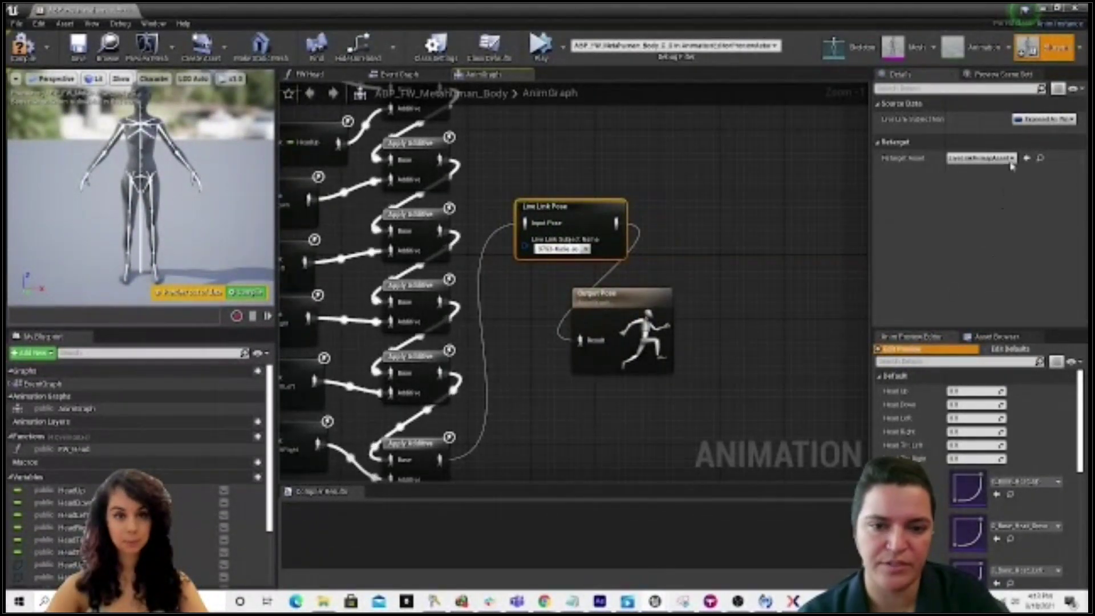
pyautogui.click(981, 158)
pyautogui.click(978, 212)
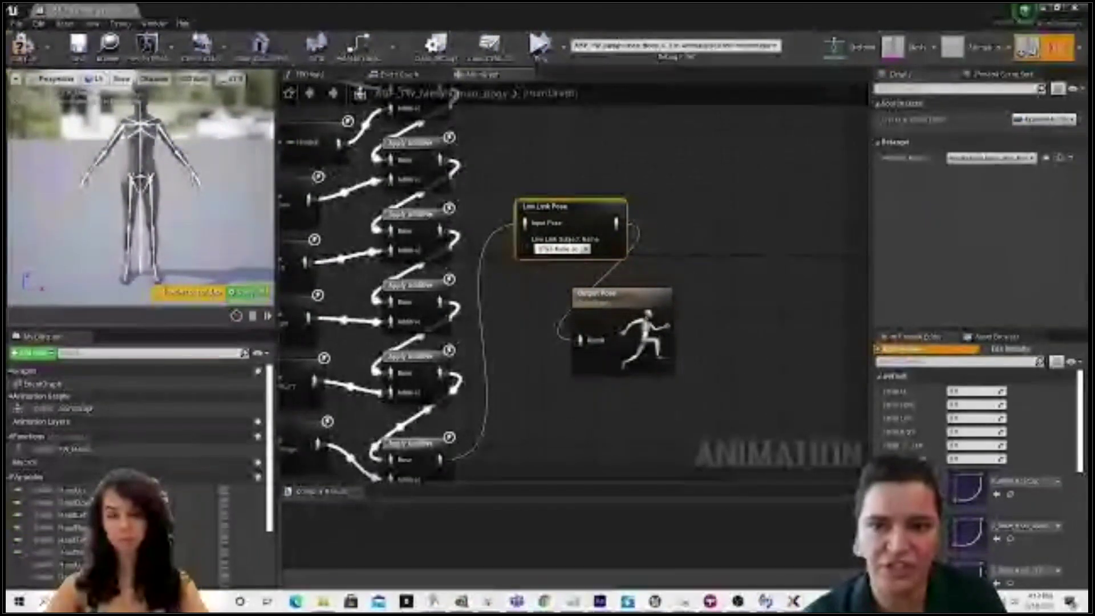
pyautogui.click(26, 51)
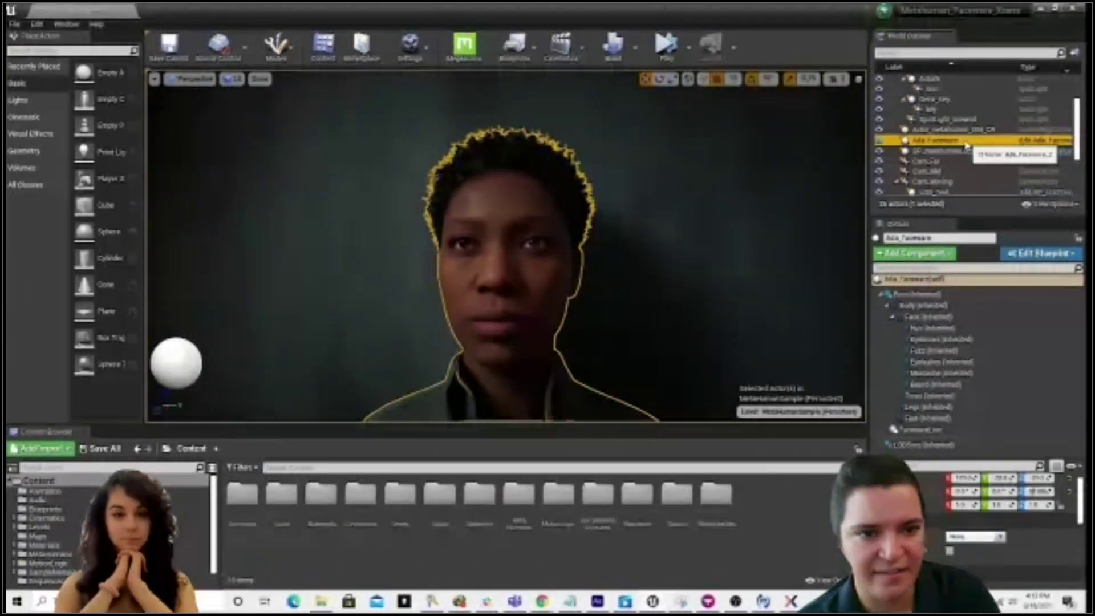
# - Set Ada_Faceware's Body component Anim Class to ABP_FW_Metahuman_Body
pyautogui.click(915, 308)
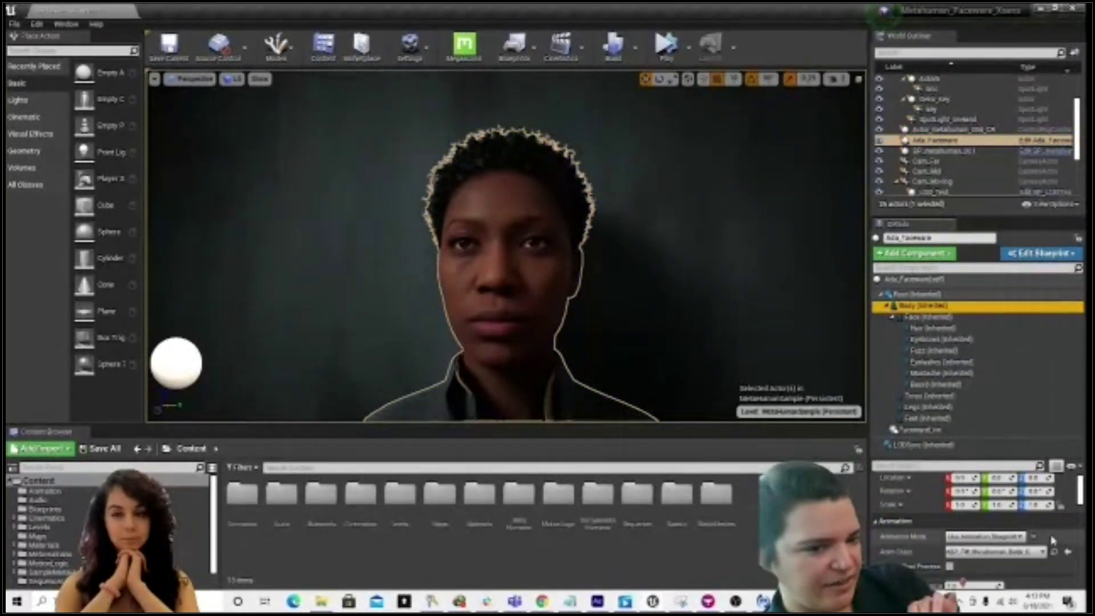
pyautogui.click(995, 552)
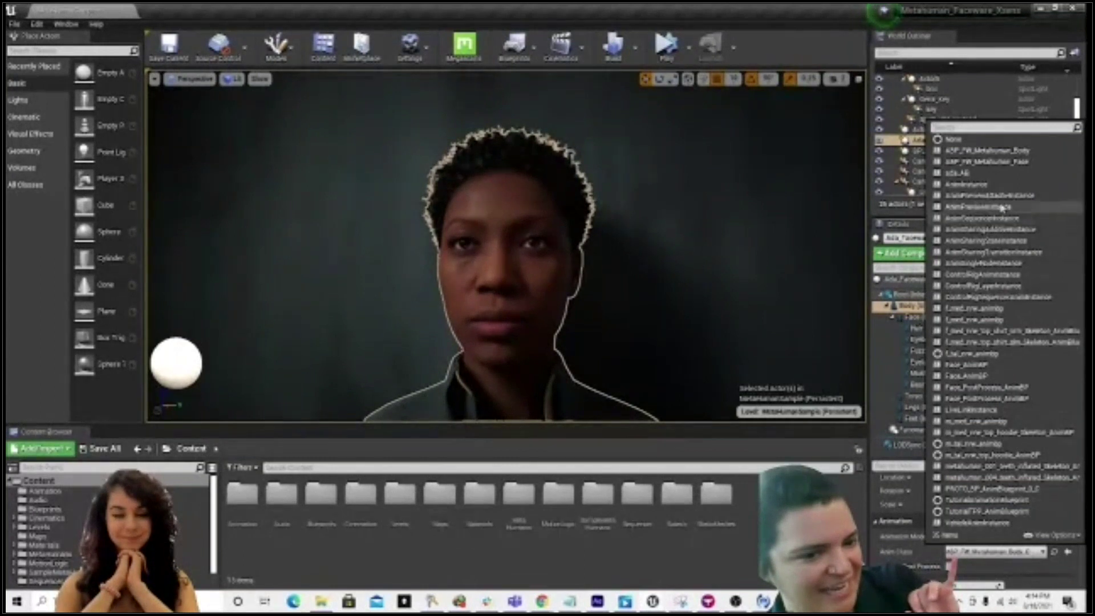
pyautogui.click(1006, 152)
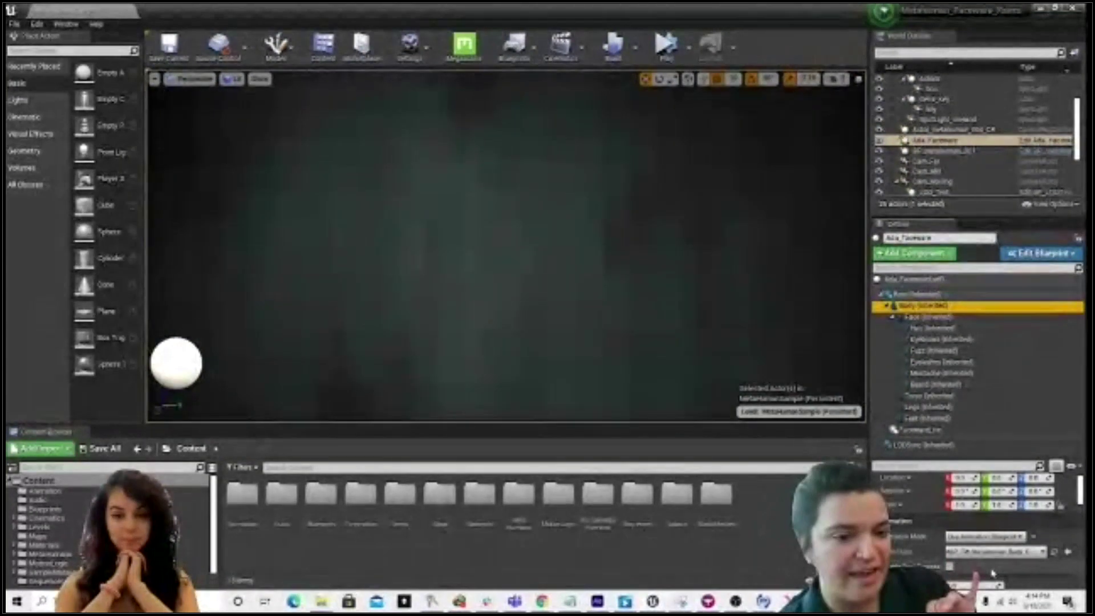